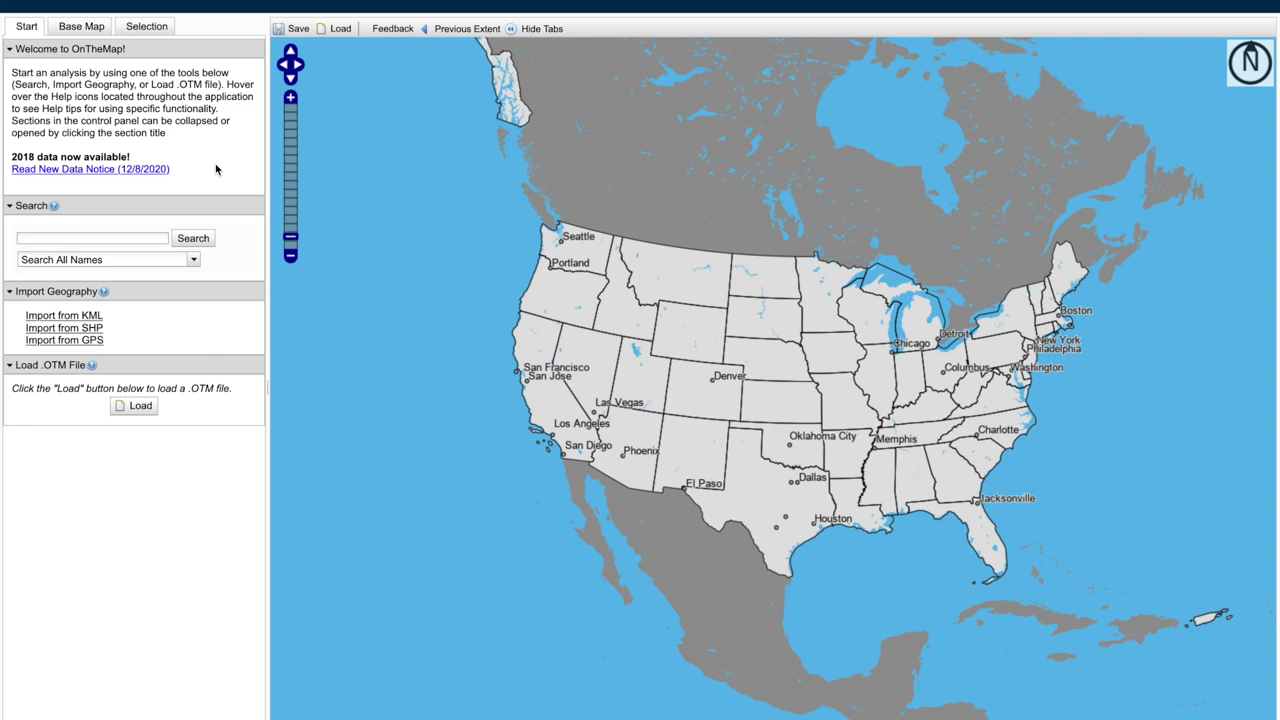
Run a Counties search for 'Clark', listing Clark County, AR through Lewis and Clark County, MT
left_click(120, 237)
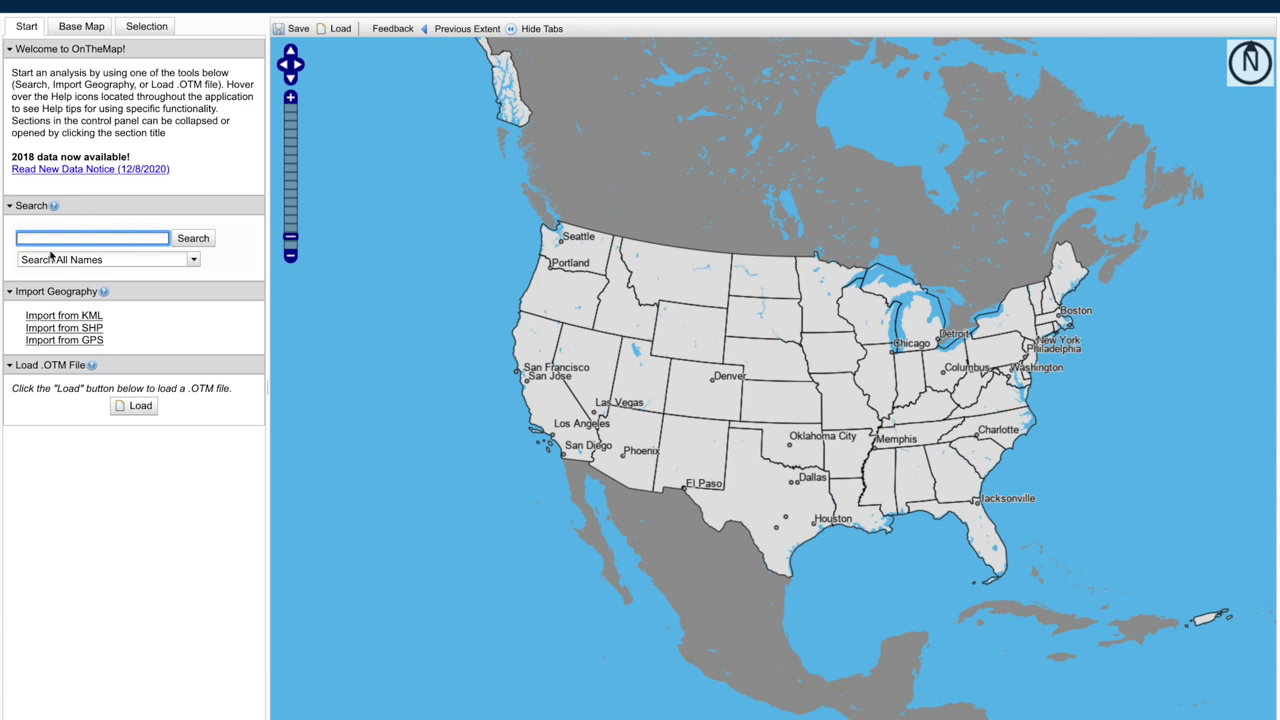
left_click(166, 264)
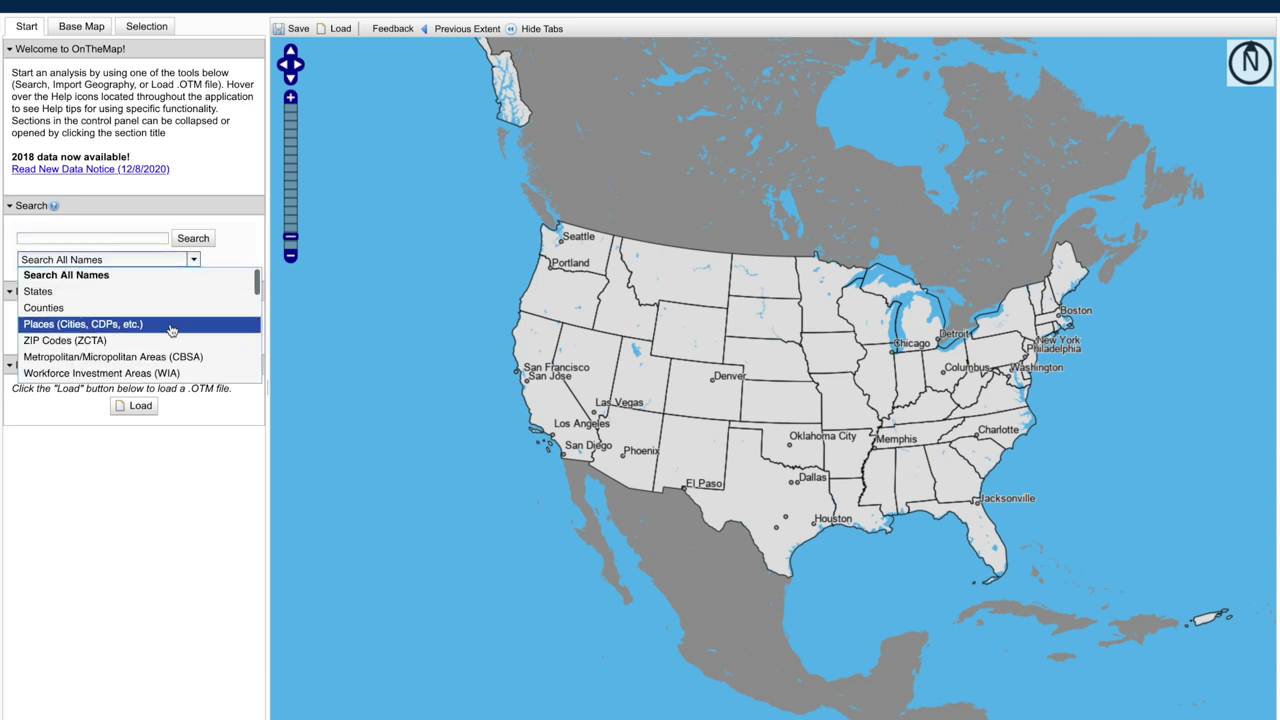
scroll(185, 307, "down", 10)
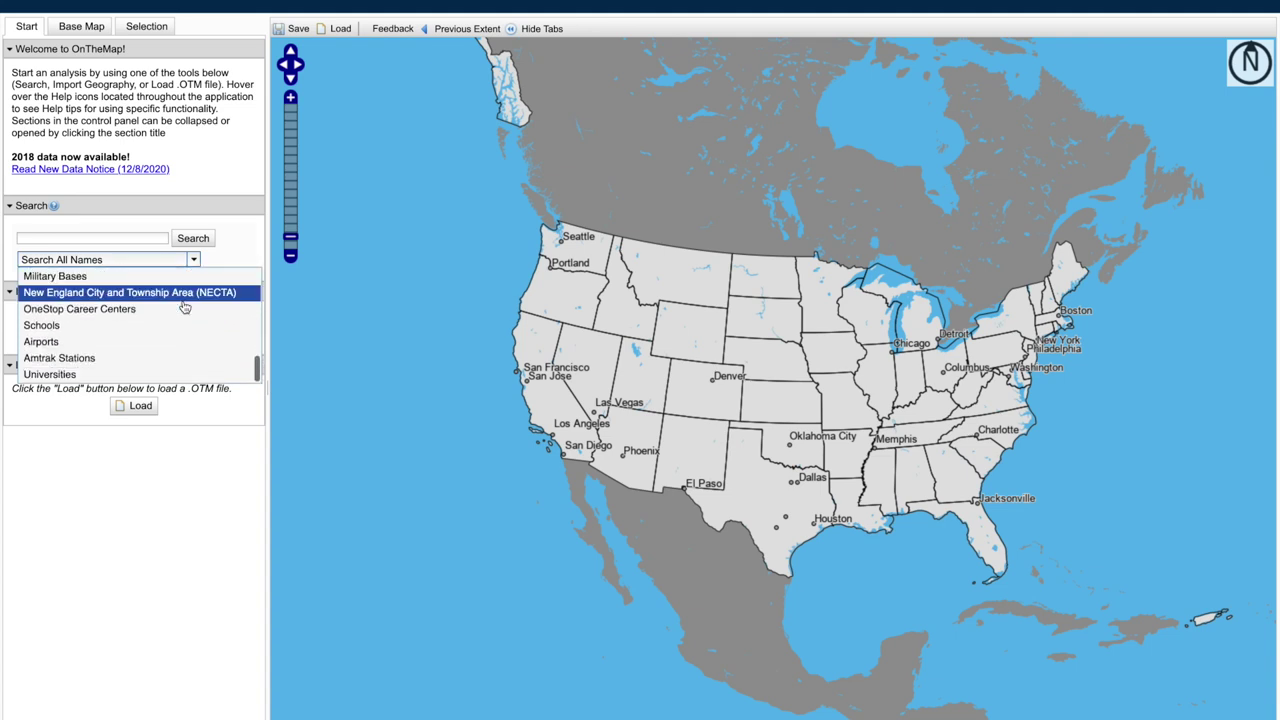
left_click(233, 260)
left_click(85, 238)
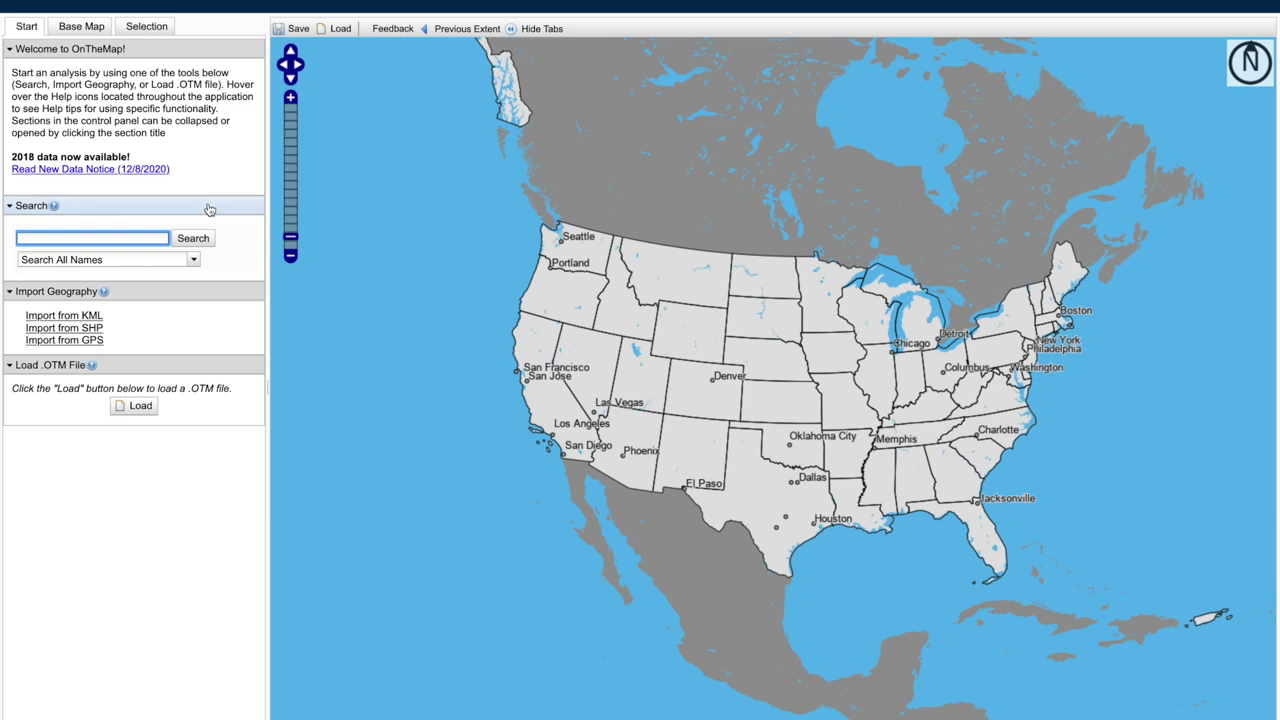
type("Clark")
left_click(163, 261)
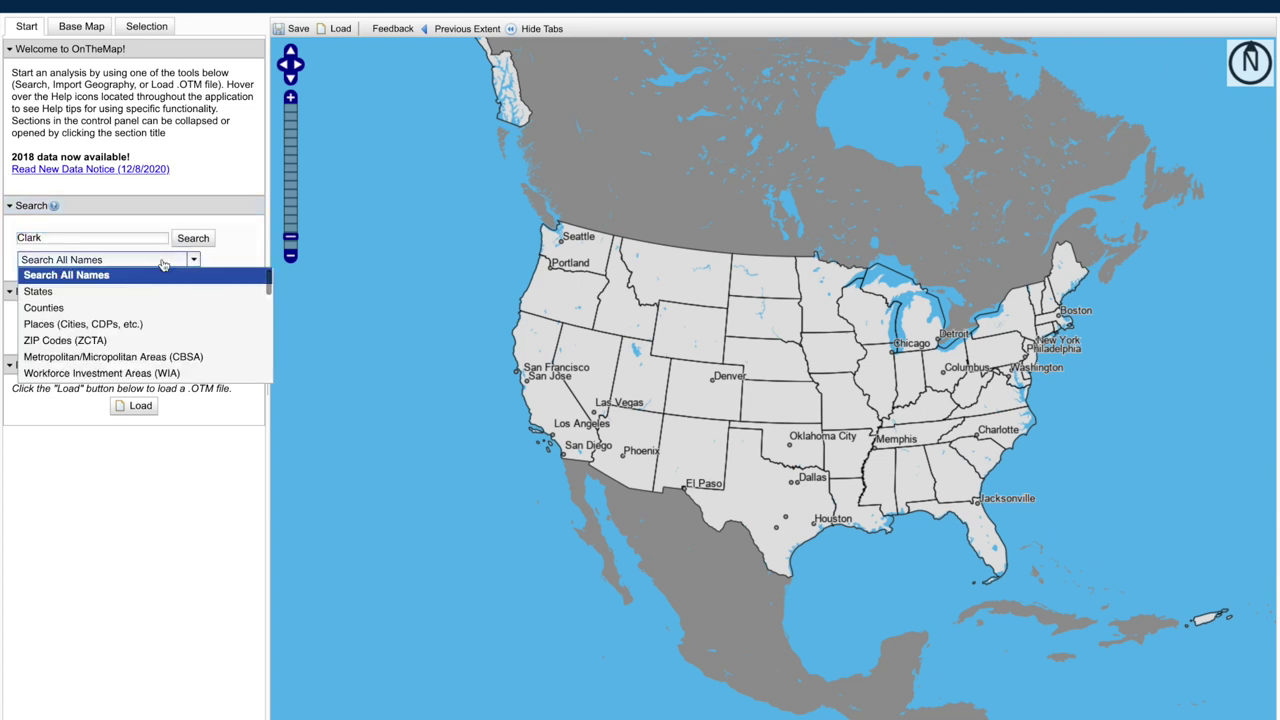
left_click(130, 308)
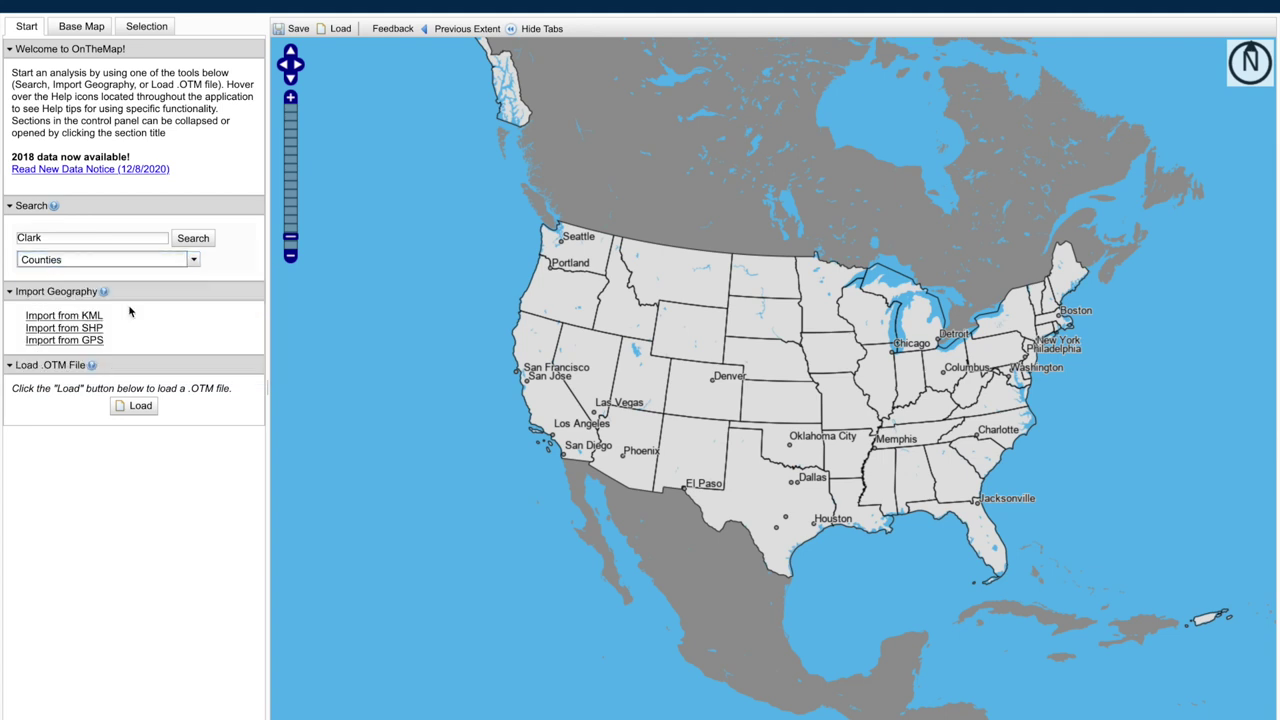
left_click(194, 246)
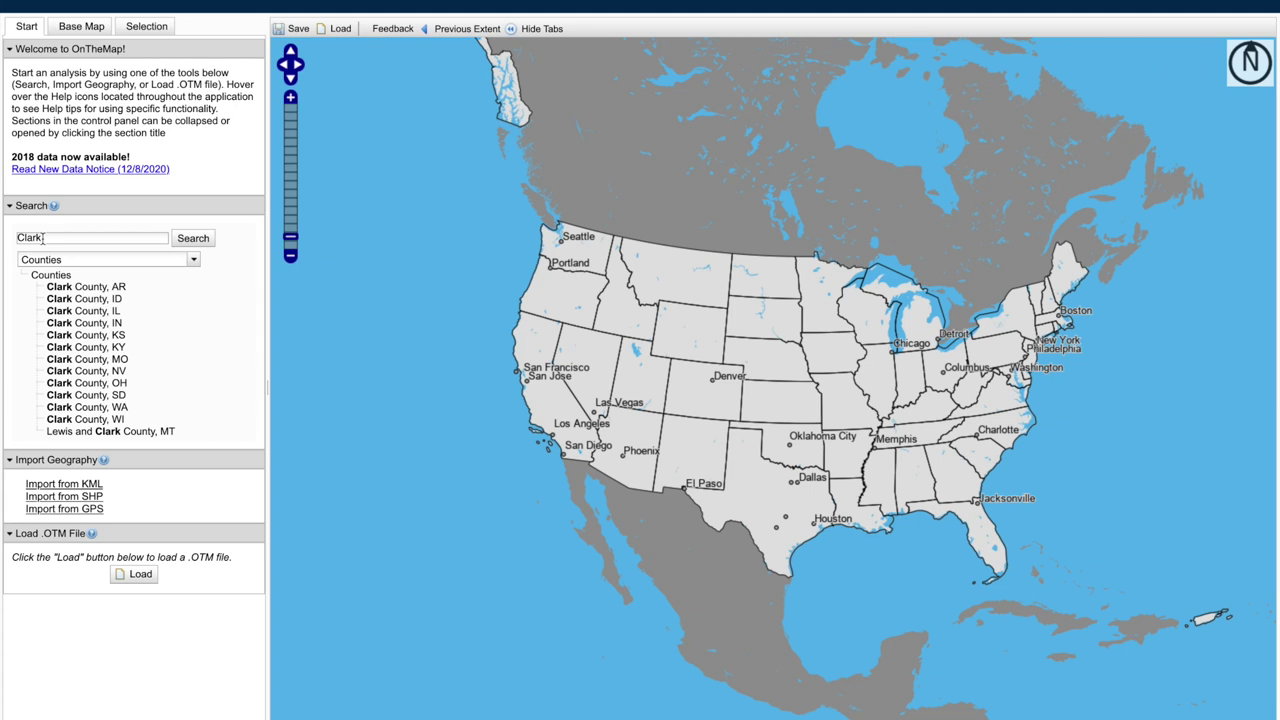
Select Clark County, NV (8,060.923 sq. mi, 24,522 blocks) and start an analysis on it
left_click(84, 372)
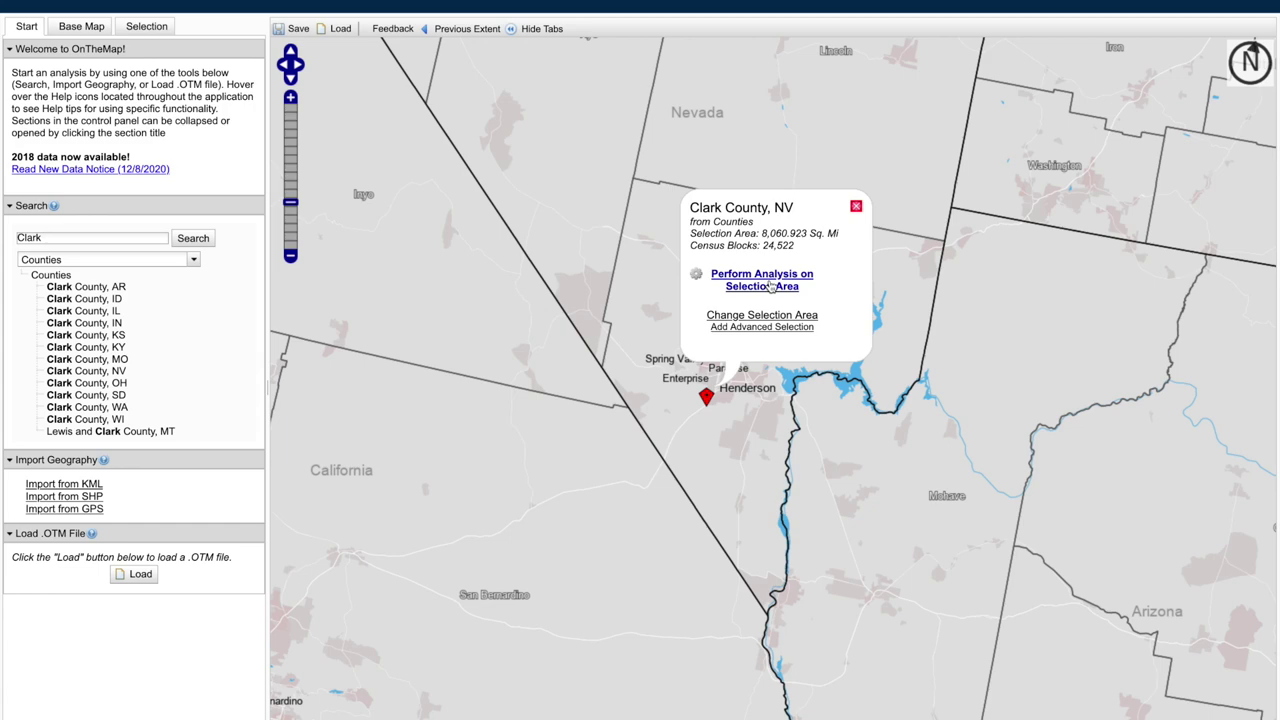
left_click(771, 286)
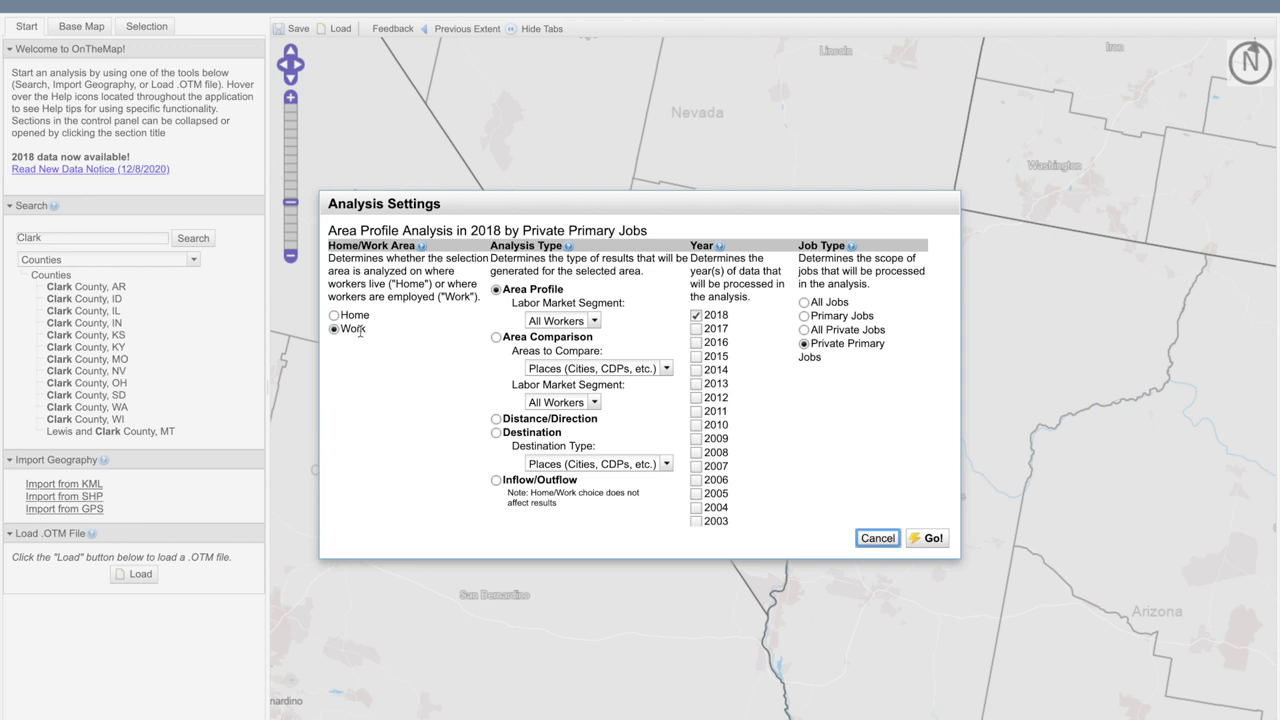
Set the analysis to Area Comparison by Places (Cities, CDPs, etc.) for All Workers
left_click(497, 340)
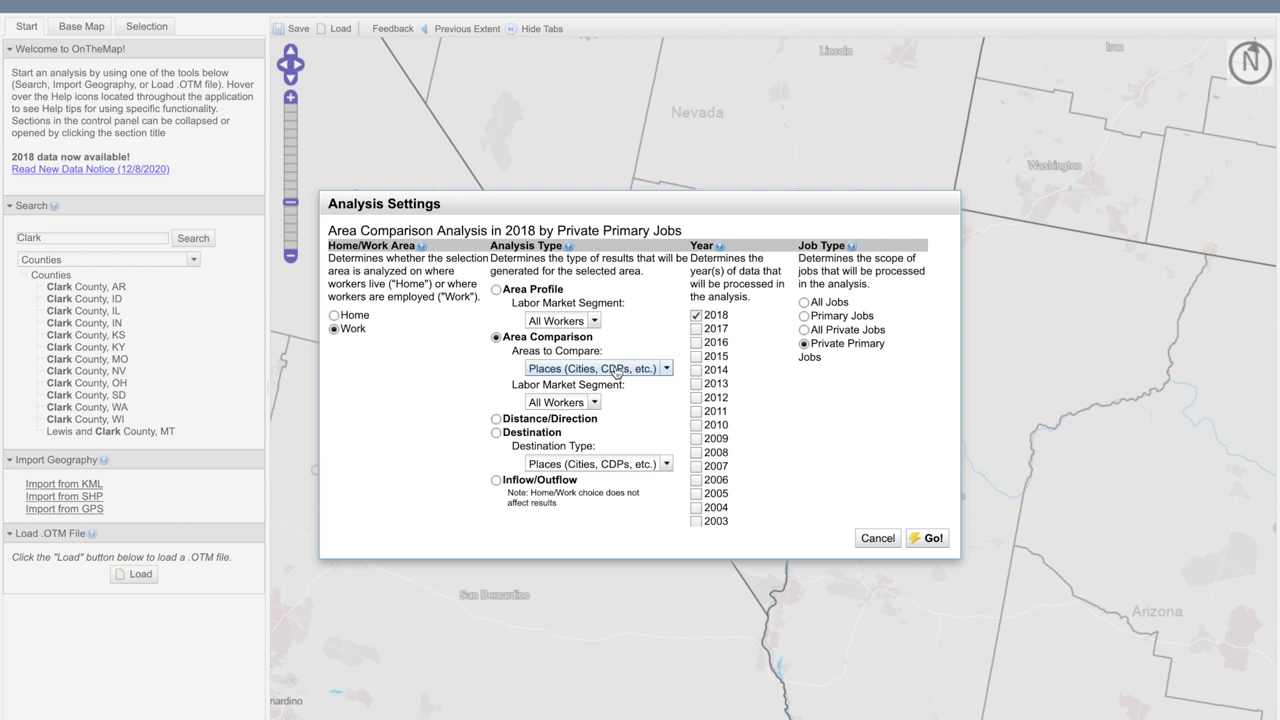
left_click(616, 369)
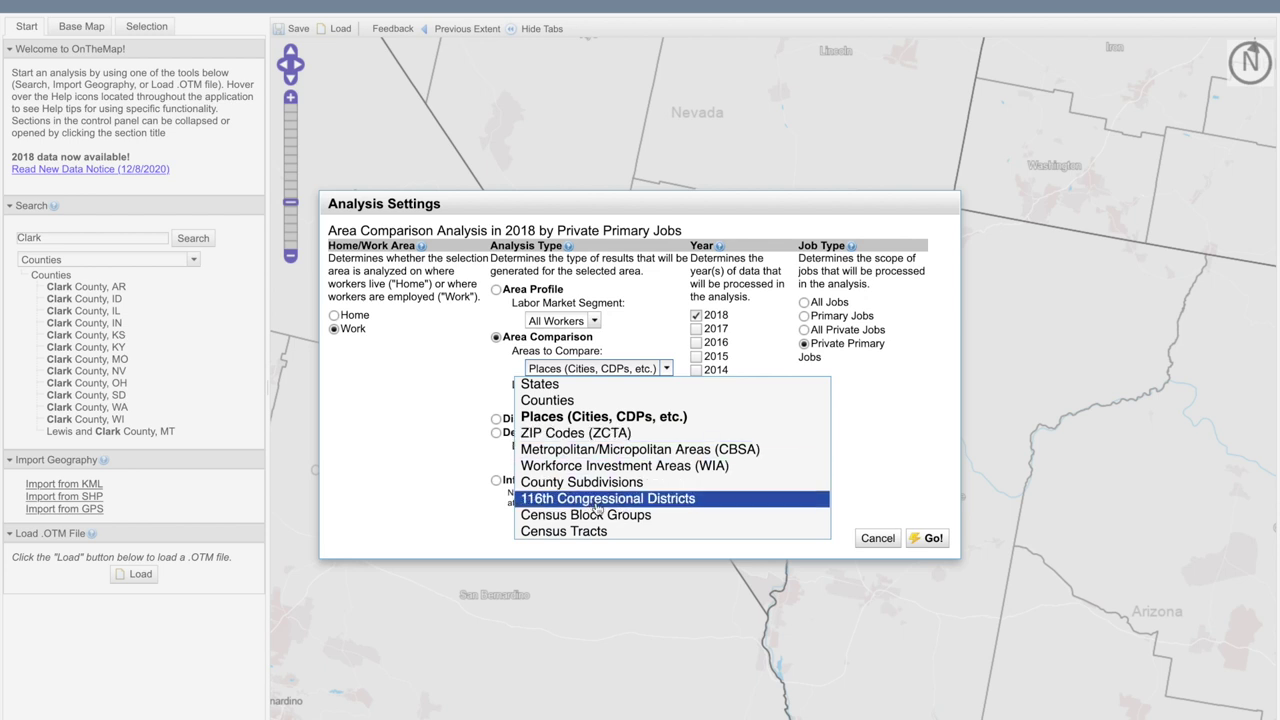
scroll(653, 498, "down", 3)
scroll(654, 498, "up", 3)
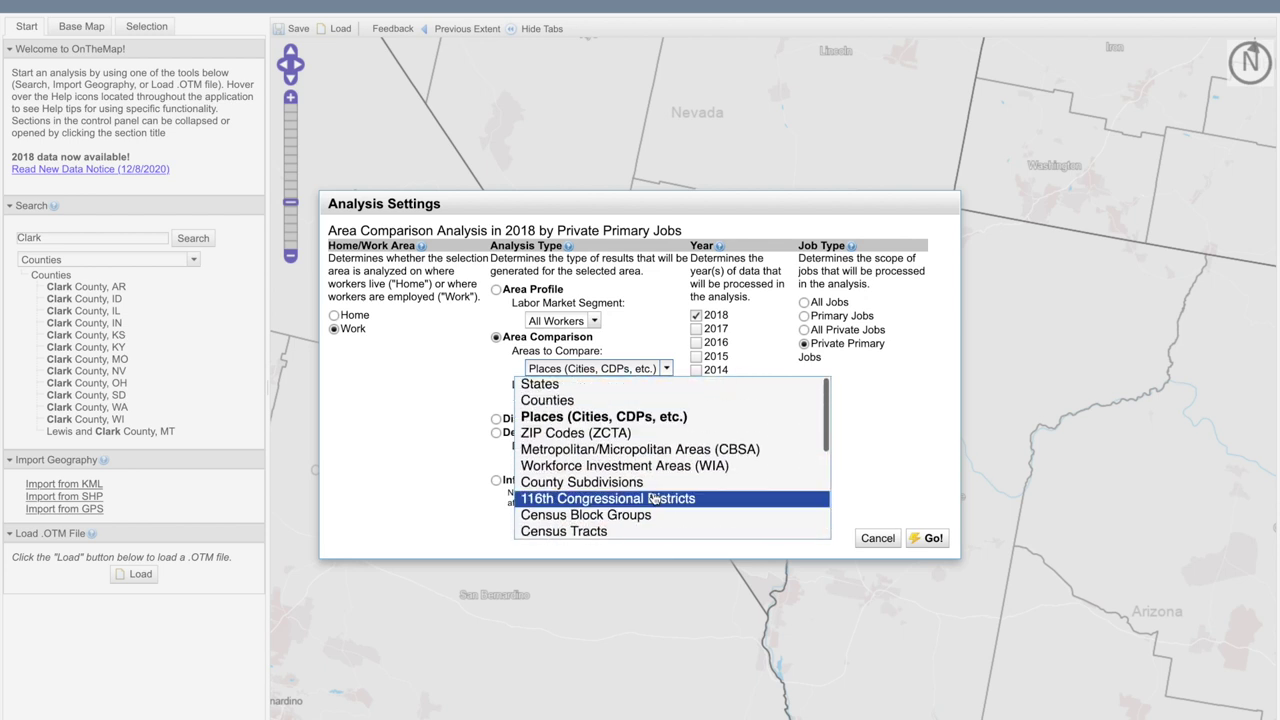
left_click(583, 418)
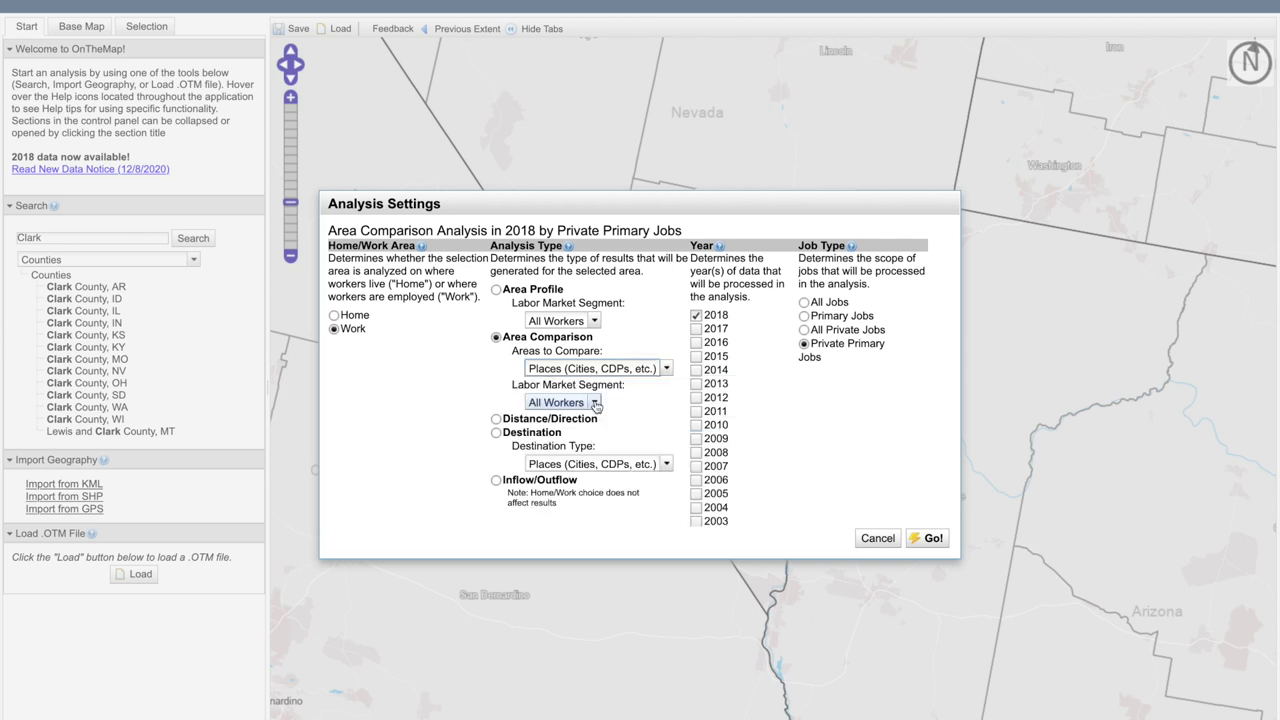
left_click(594, 403)
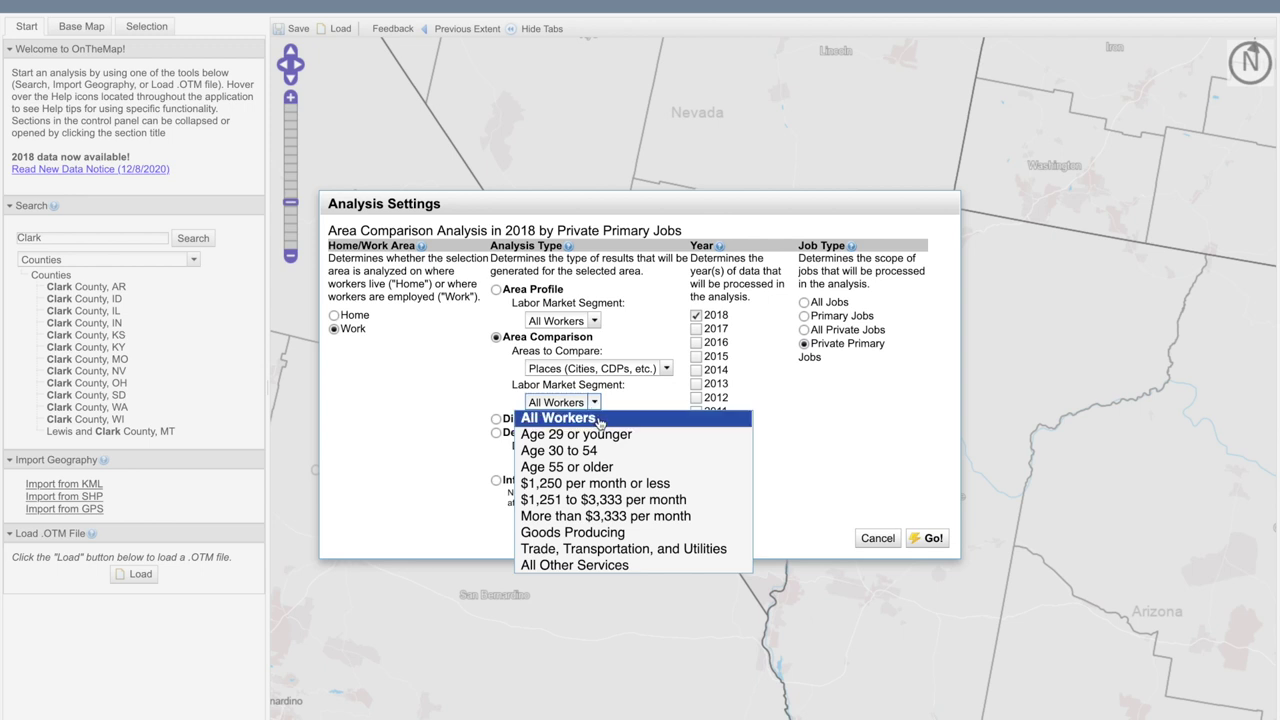
left_click(598, 420)
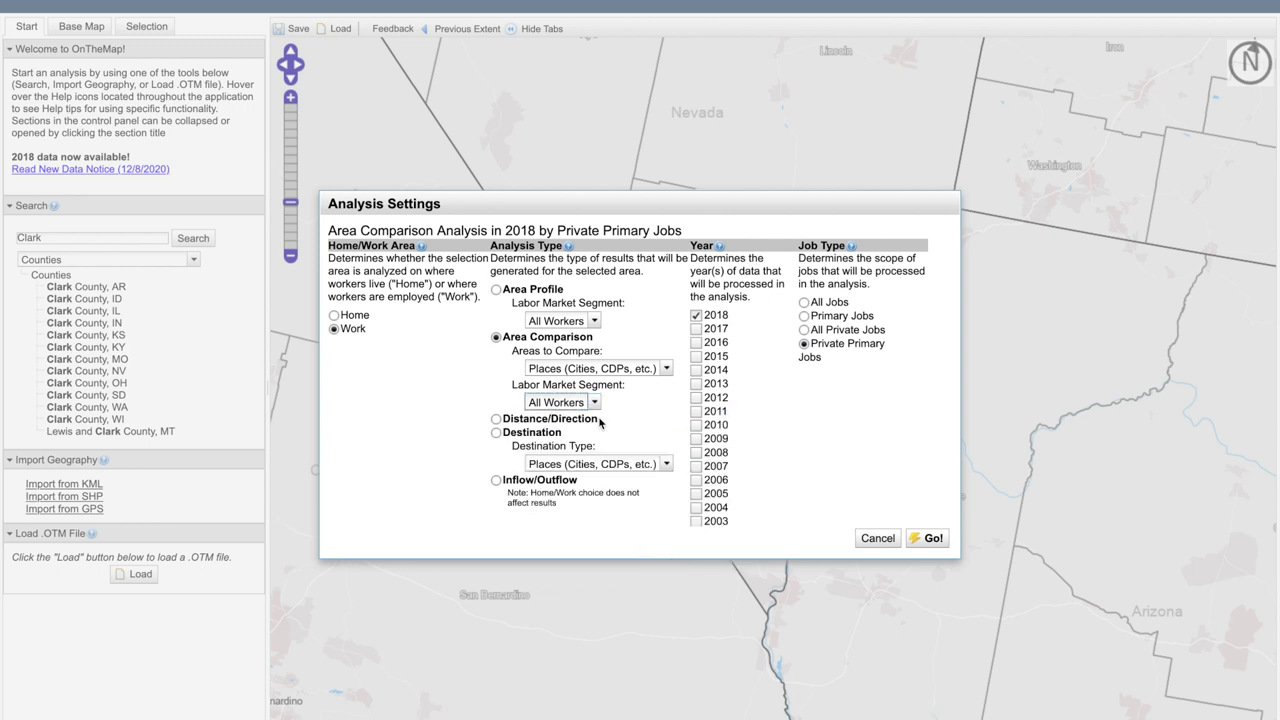
left_click(594, 403)
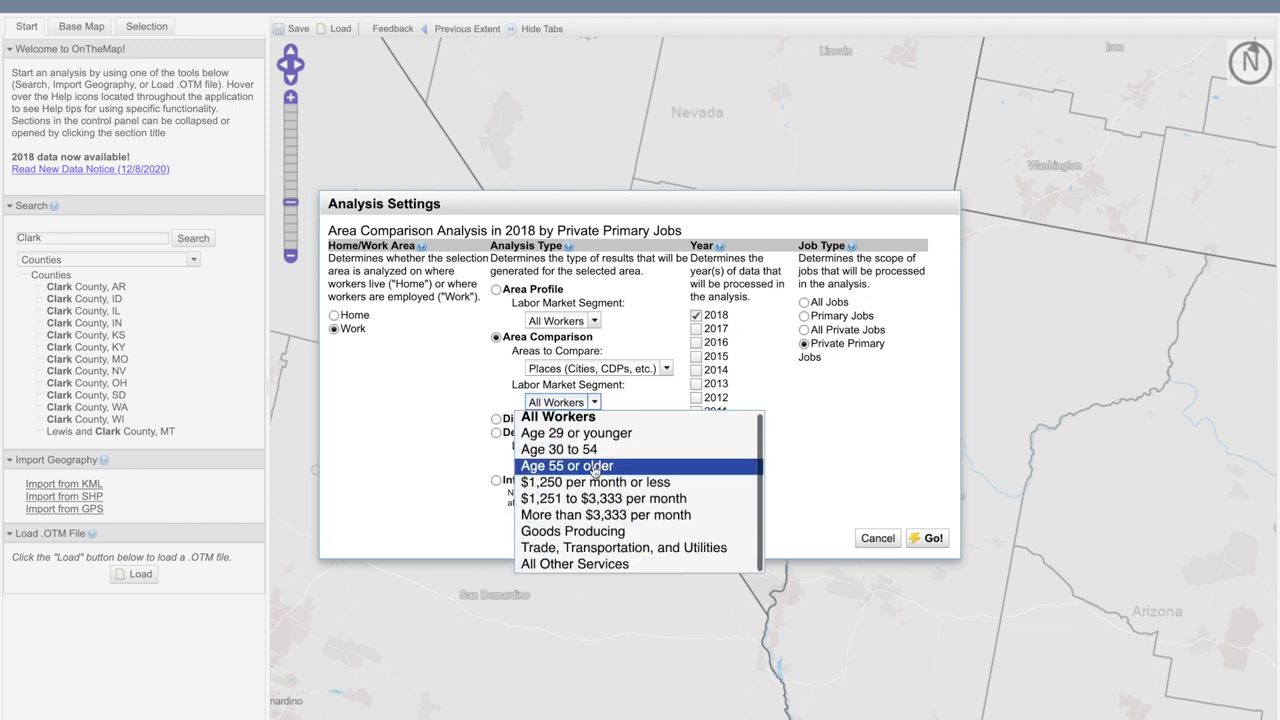
left_click(639, 398)
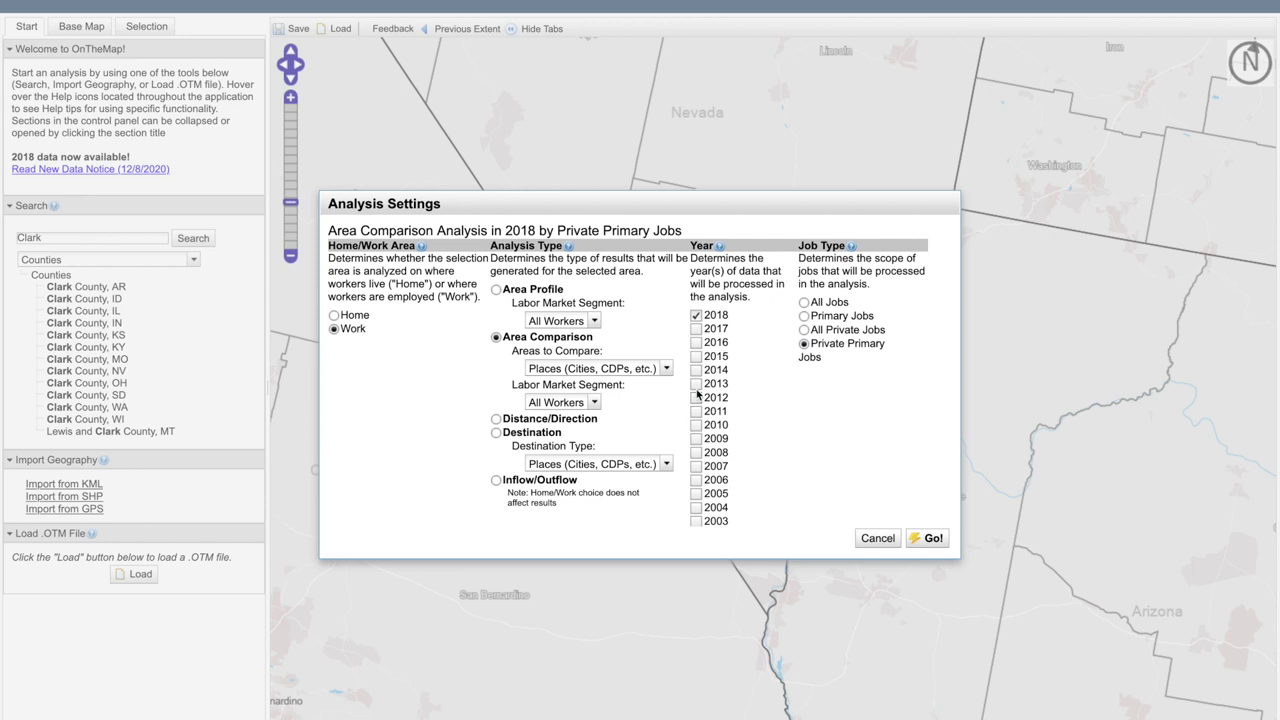
Keep 2018 as the data year and run the area comparison
left_click(696, 316)
left_click(697, 318)
mouse_move(852, 249)
mouse_move(429, 247)
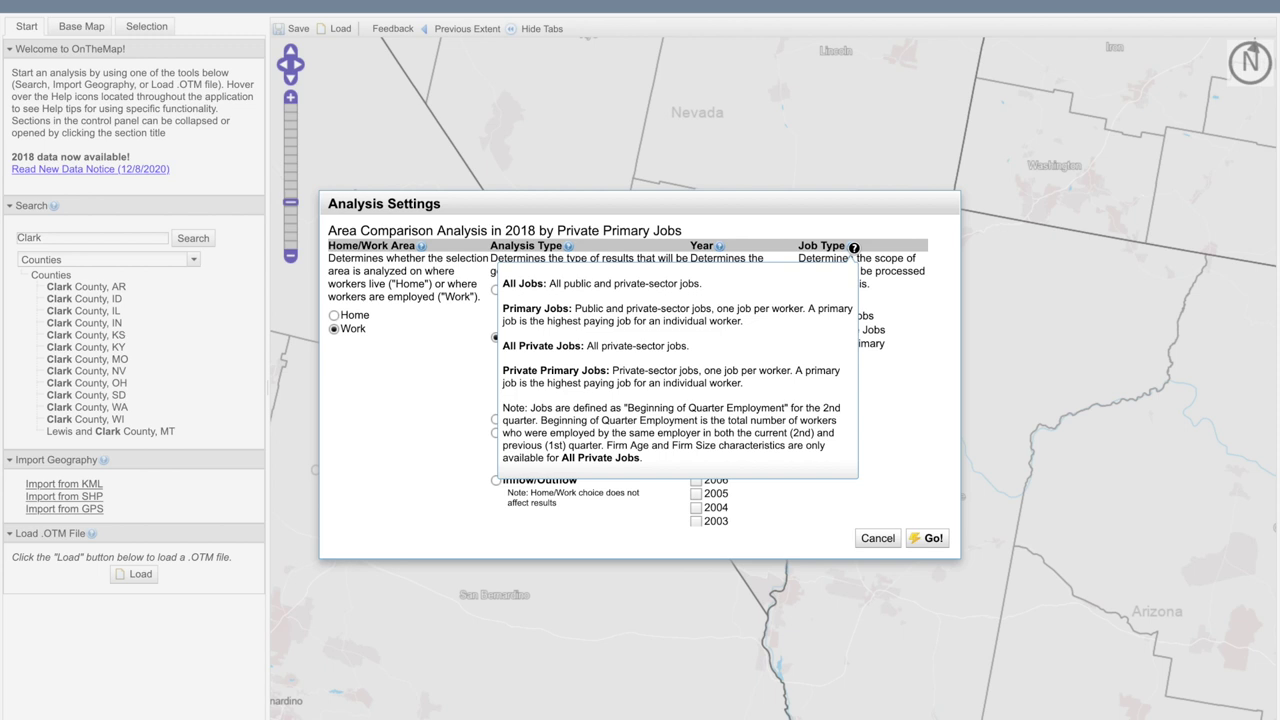
left_click(931, 540)
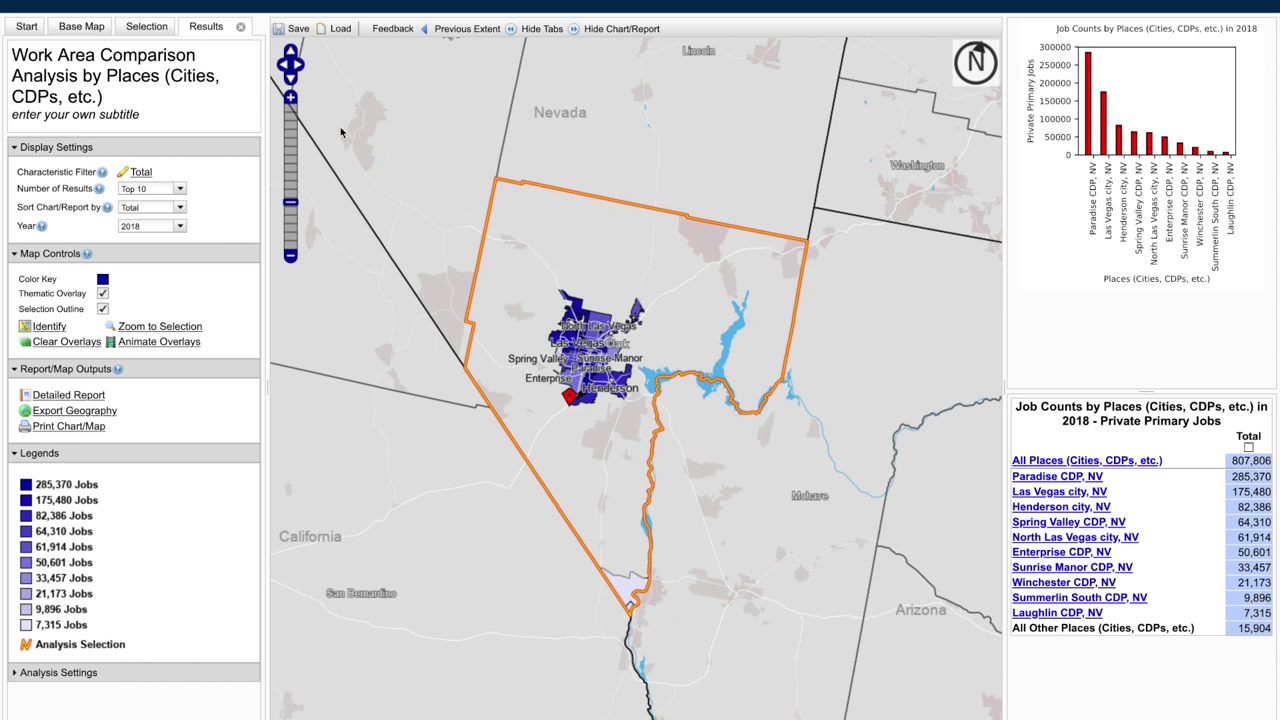
Zoom in two levels and centre the map on the Las Vegas places led by Paradise CDP
left_click(290, 100)
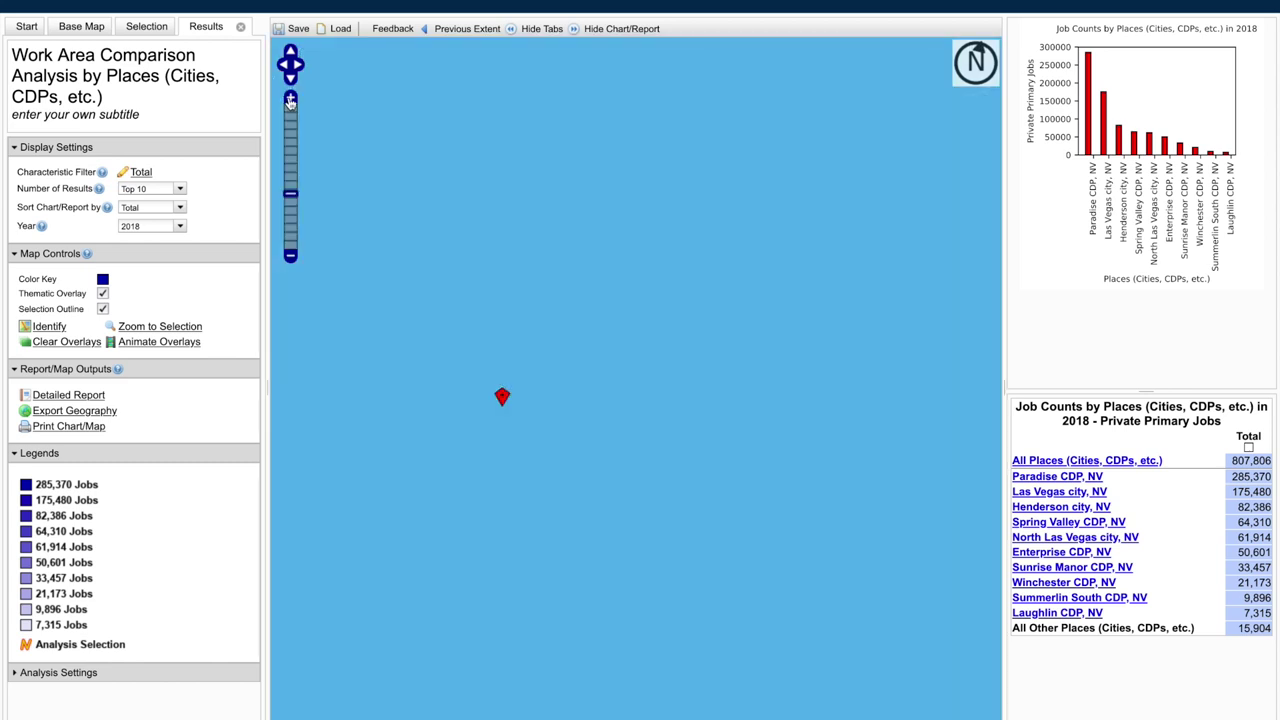
left_click(290, 99)
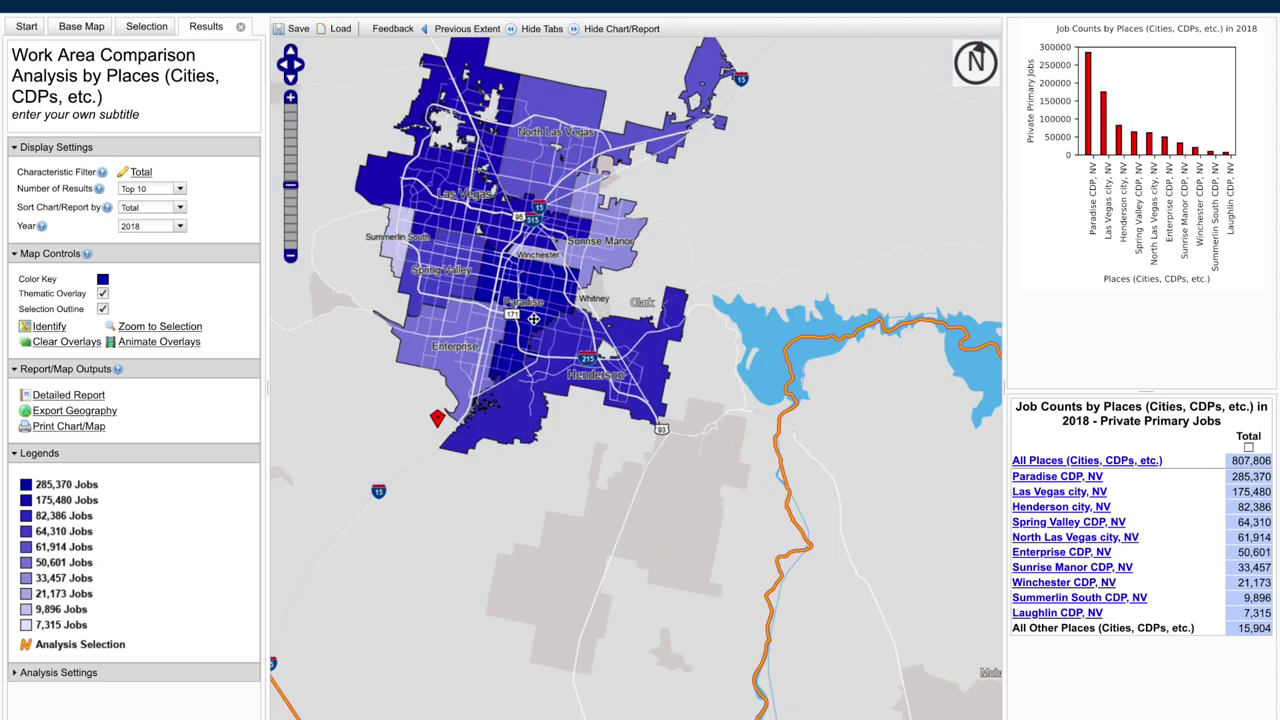
left_click_drag(432, 286, 658, 365)
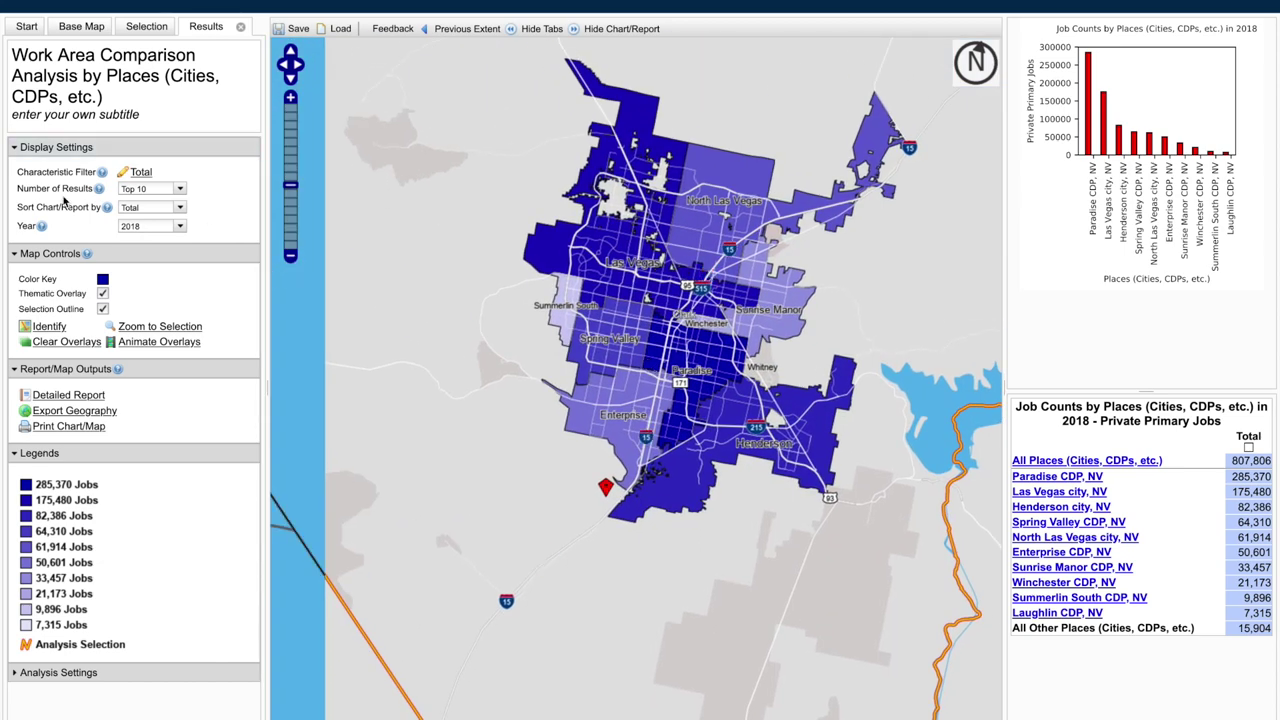
left_click(181, 189)
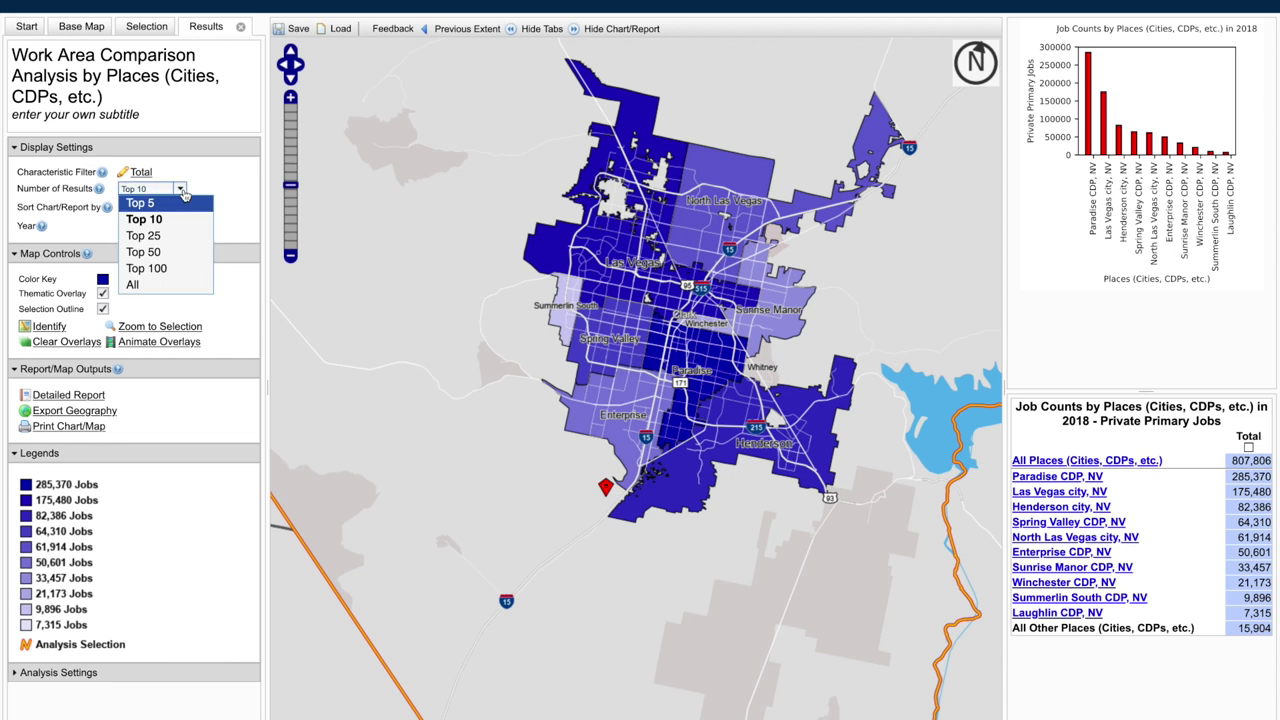
Show the top 25 places, down to Moapa Town CDP, and expand the Analysis Settings summary
left_click(187, 242)
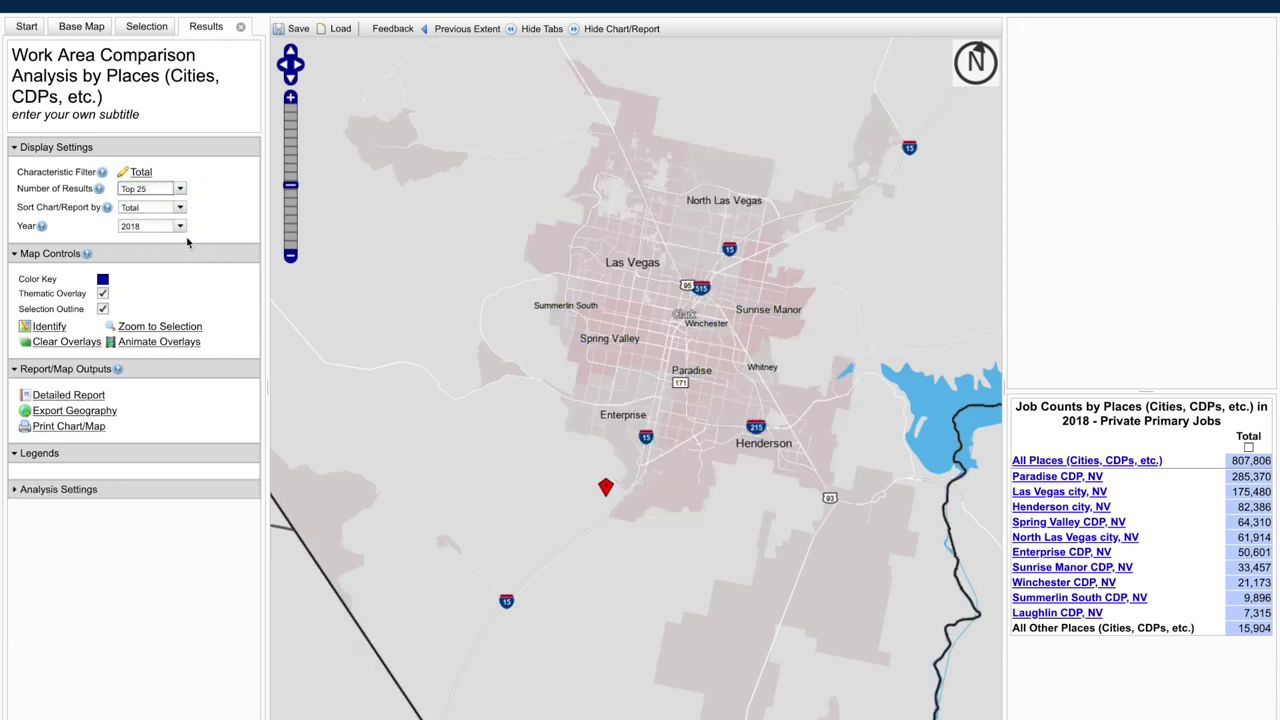
left_click(290, 256)
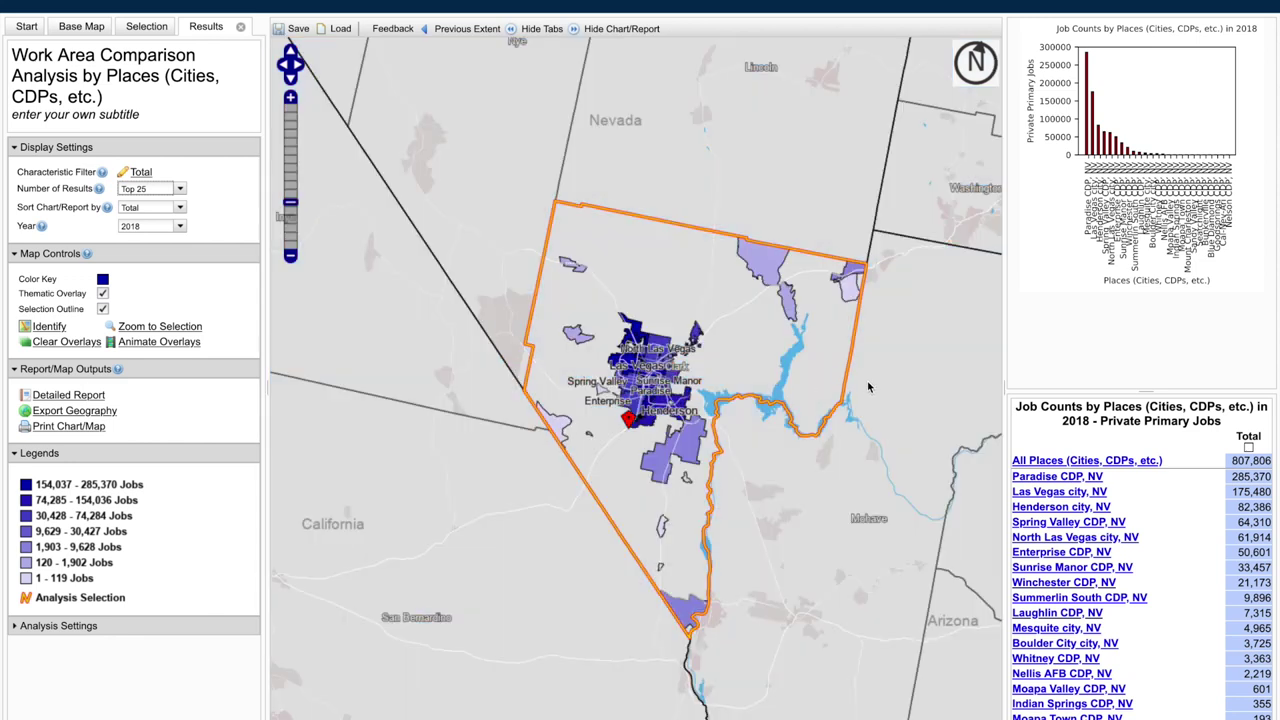
left_click(290, 99)
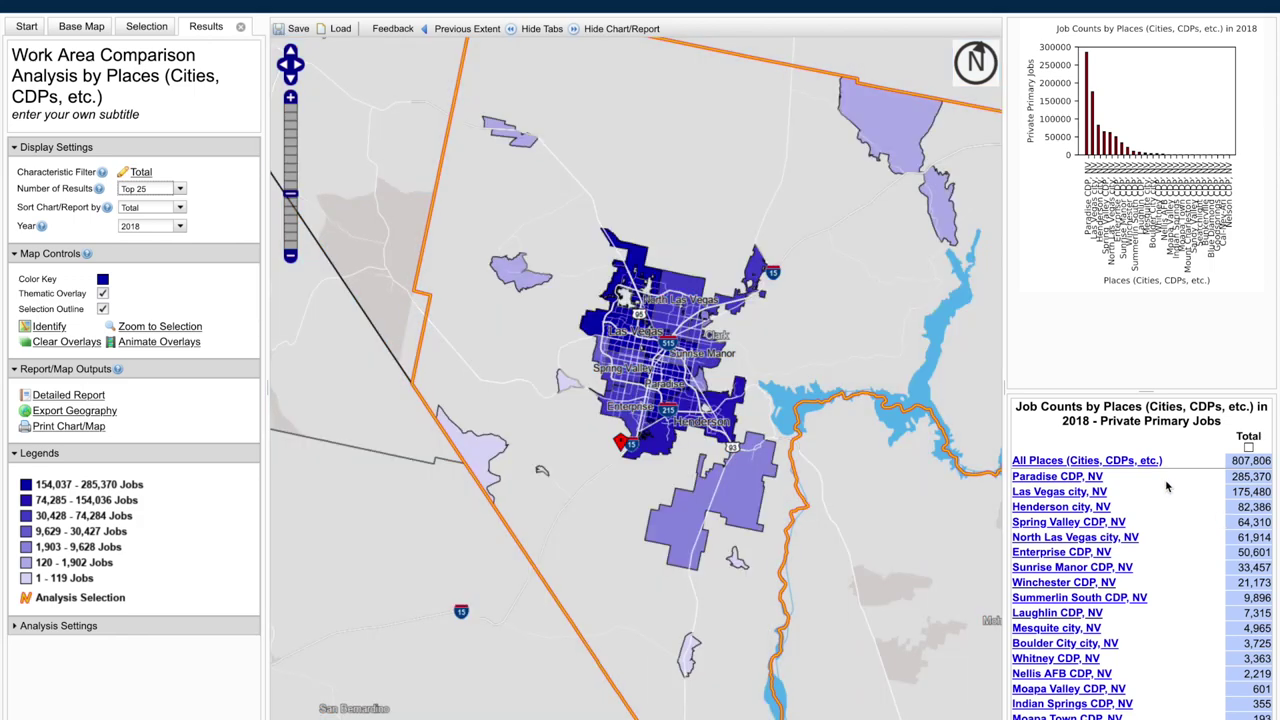
scroll(1166, 487, "down", 1)
scroll(1166, 487, "up", 1)
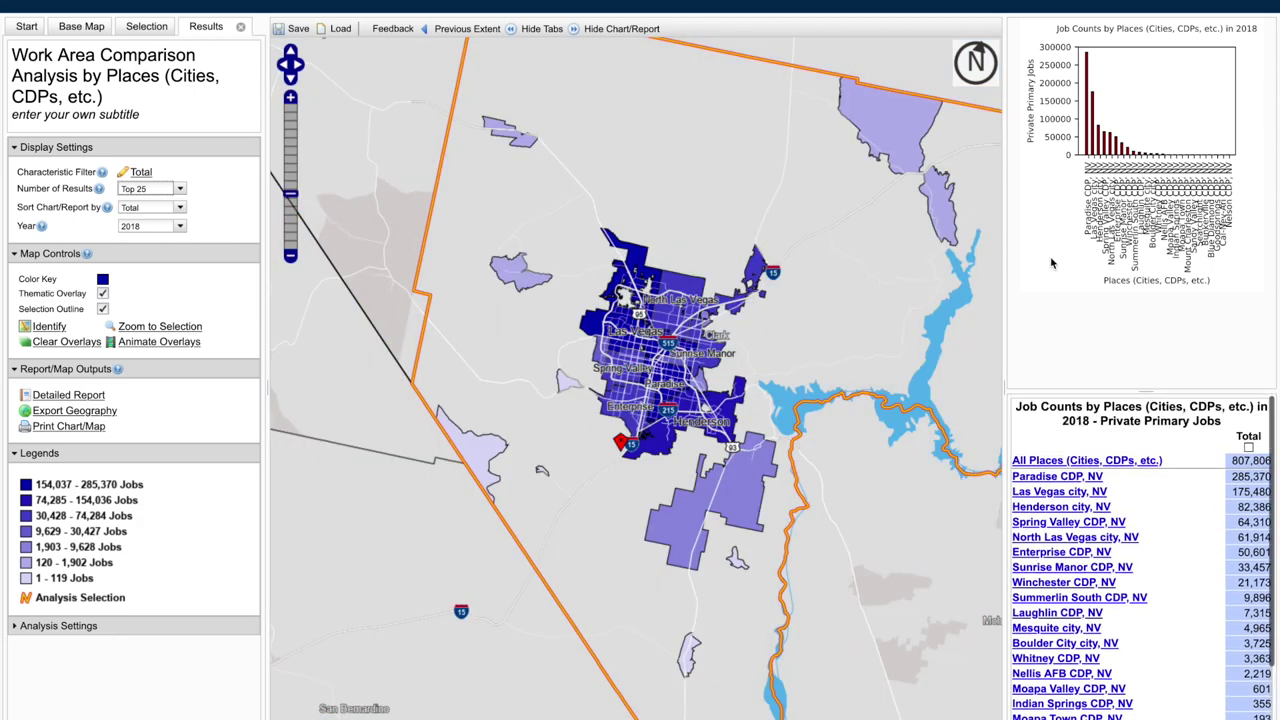
scroll(1160, 437, "down", 1)
scroll(1160, 437, "up", 1)
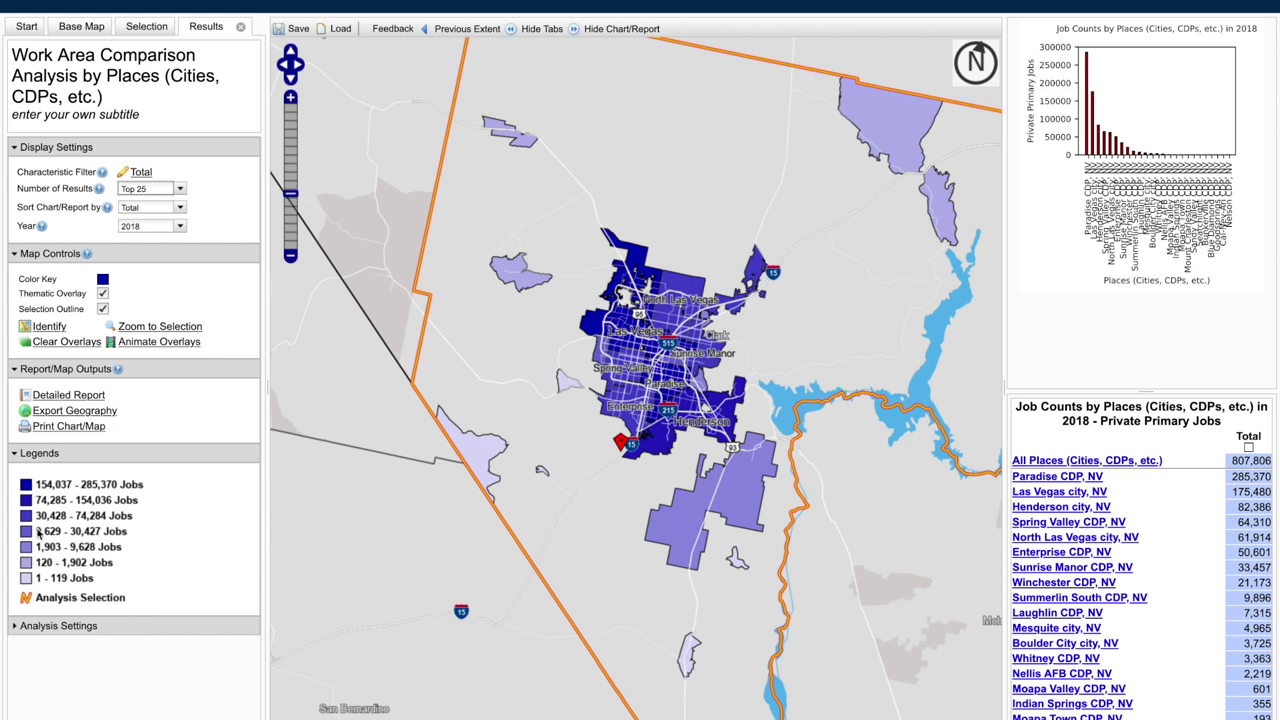
left_click(58, 625)
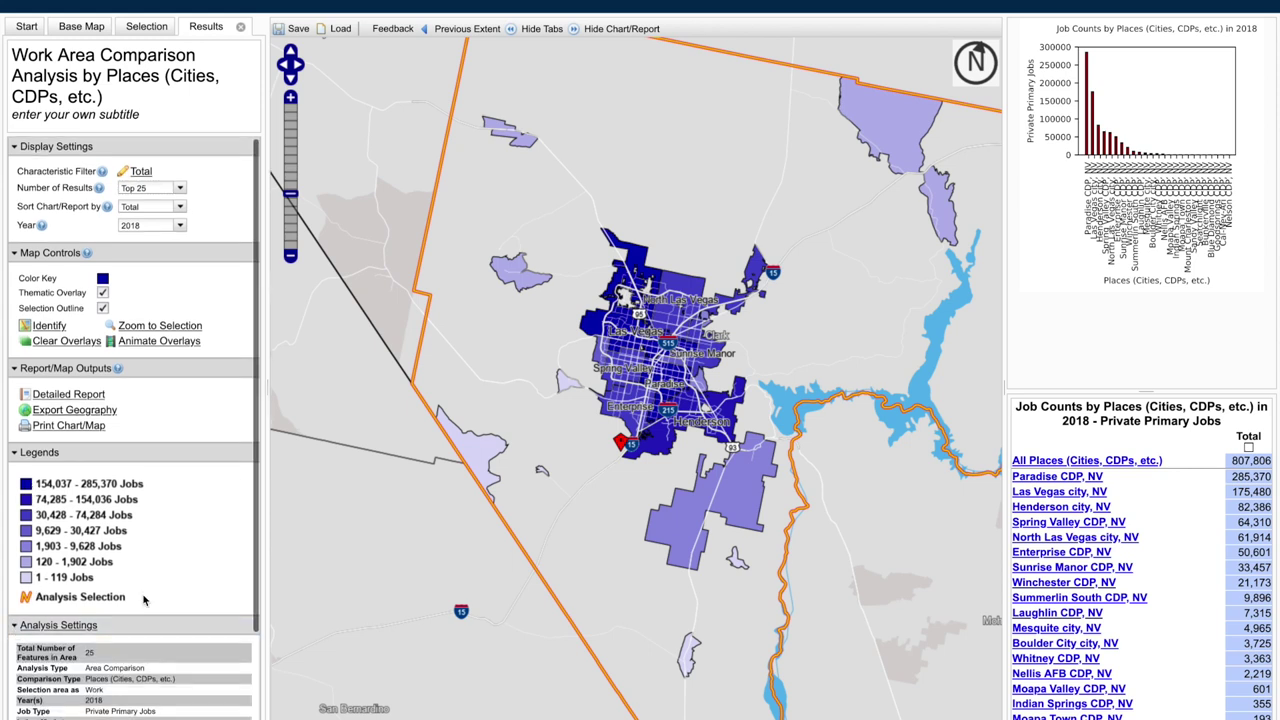